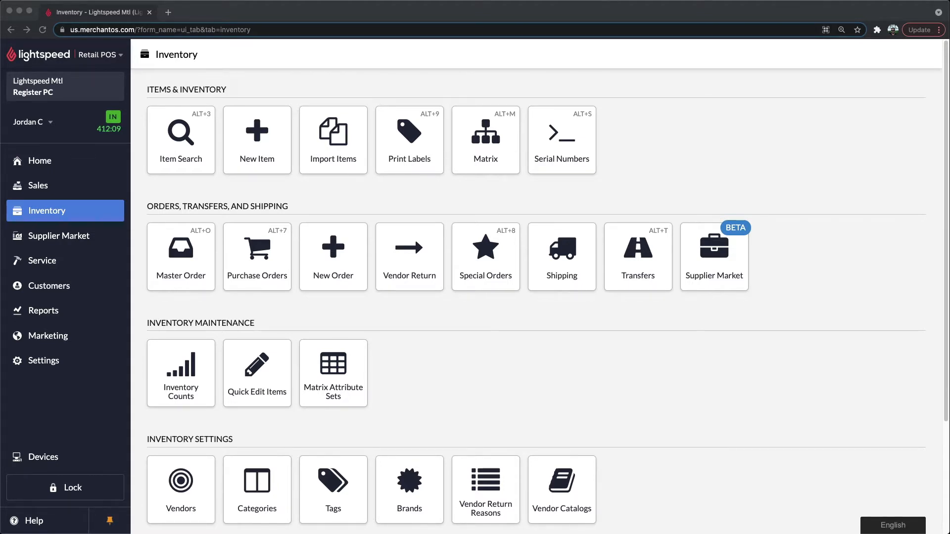
# Create a new purchase order from the Inventory page and save it with its default details.
pyautogui.click(834, 335)
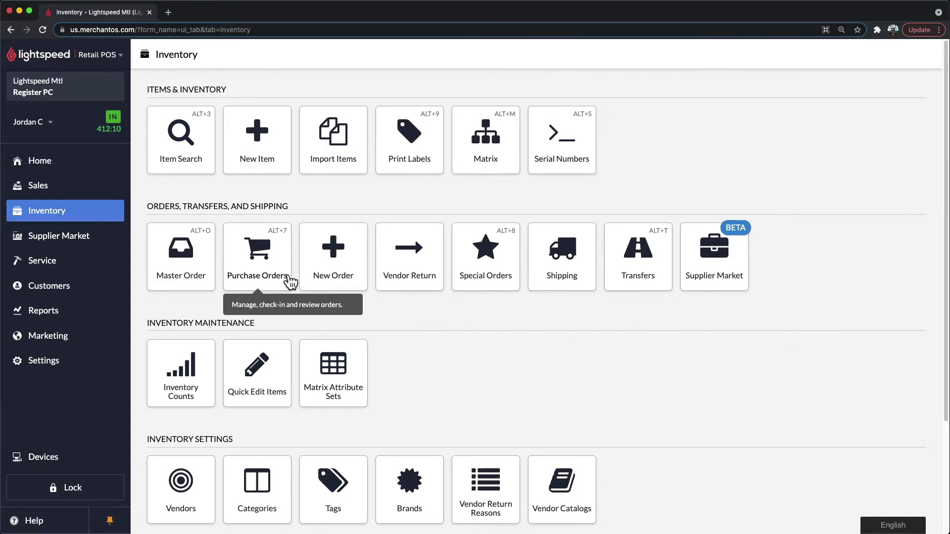
pyautogui.click(290, 282)
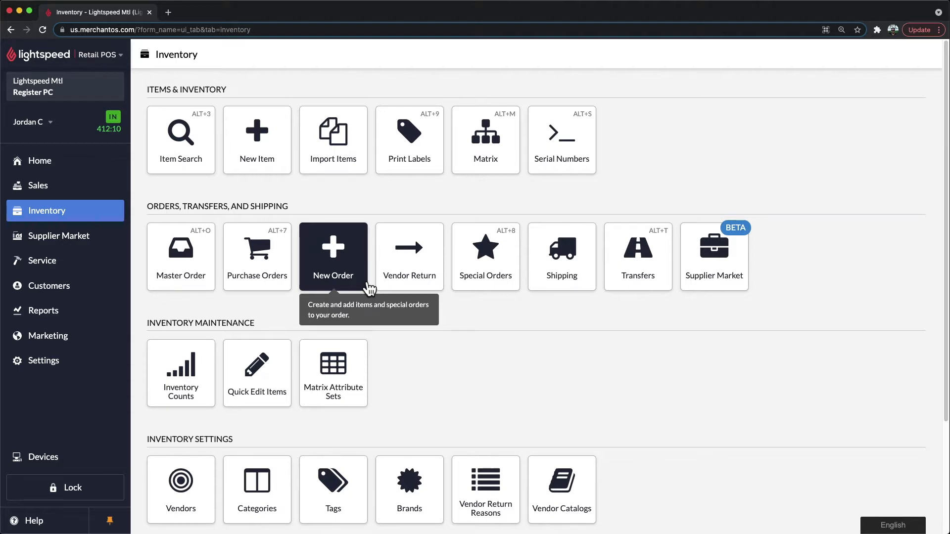
pyautogui.click(368, 289)
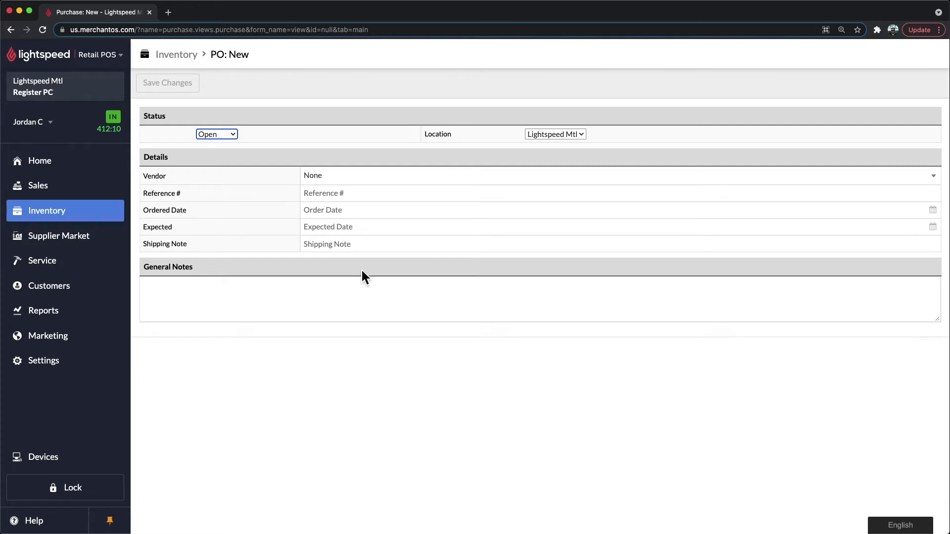
pyautogui.click(195, 94)
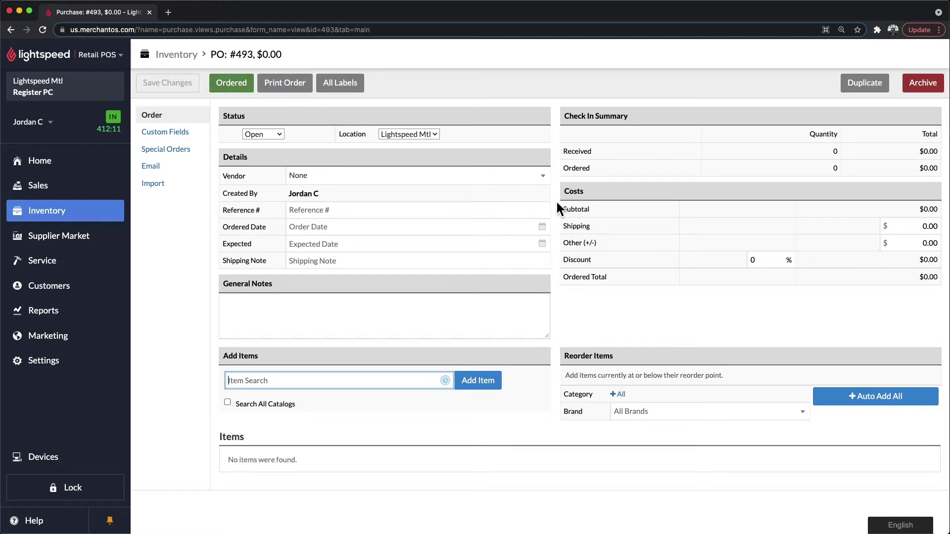
pyautogui.moveTo(564, 226); pyautogui.dragTo(601, 268)
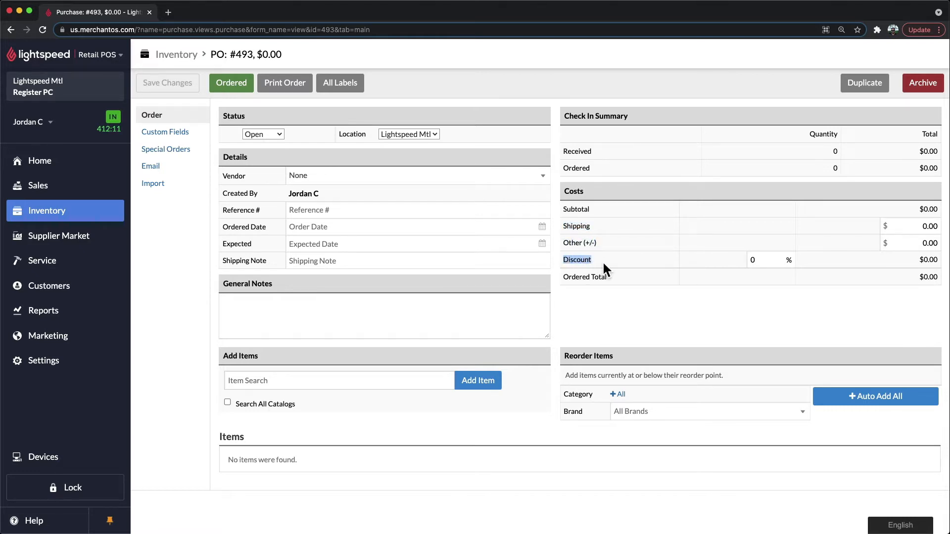
pyautogui.click(603, 264)
pyautogui.moveTo(567, 361); pyautogui.dragTo(605, 364)
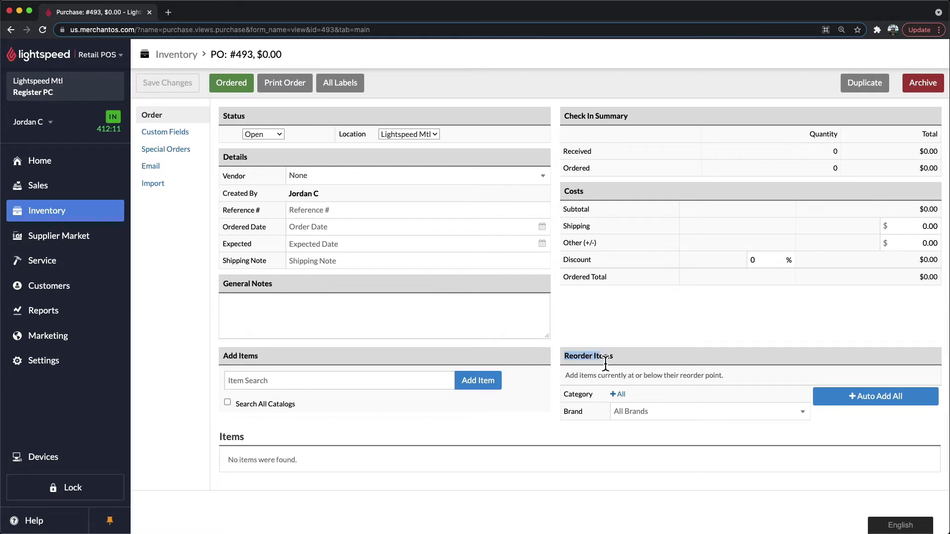
pyautogui.click(635, 360)
# Search for "earphones" and add the Earphones item to the purchase order.
pyautogui.click(370, 383)
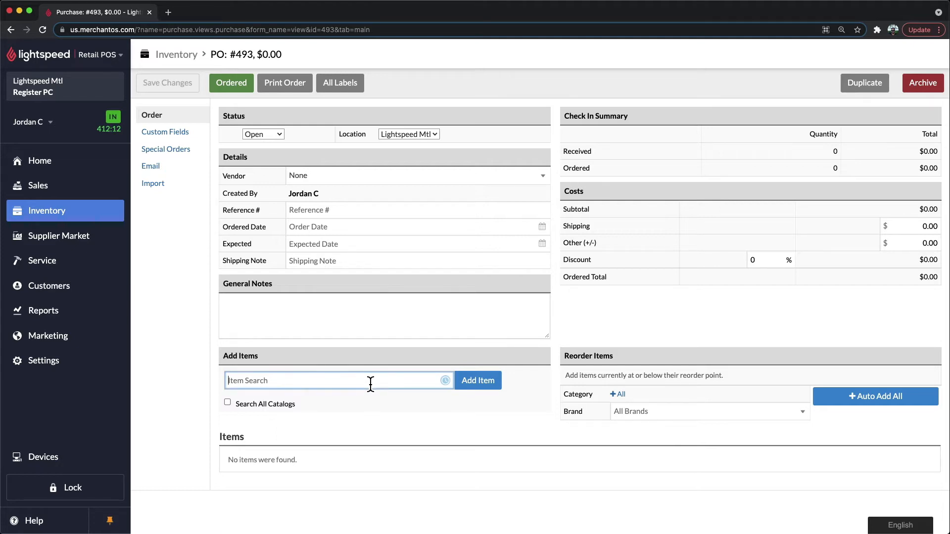
pyautogui.write('earphones')
pyautogui.press('Return')
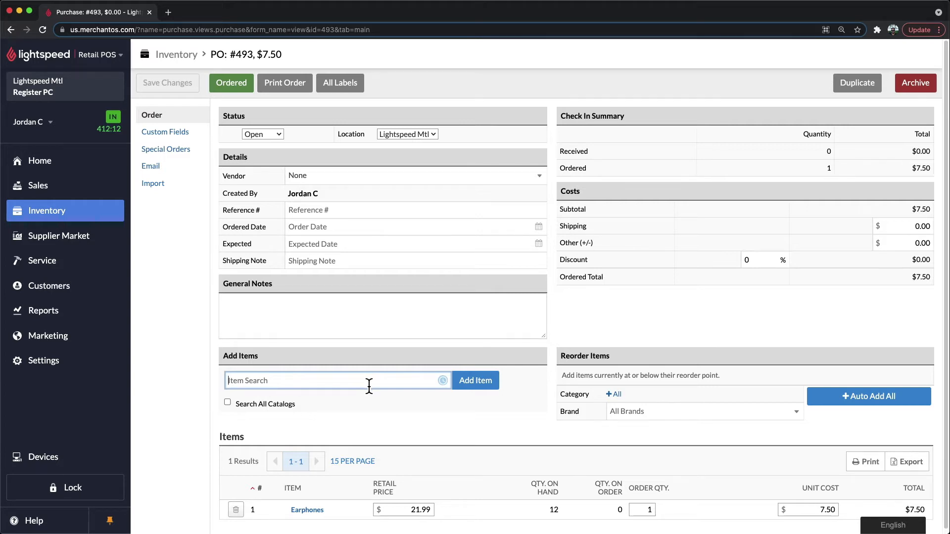
# Set the order quantity of Earphones to 10 and save the purchase order.
pyautogui.click(403, 515)
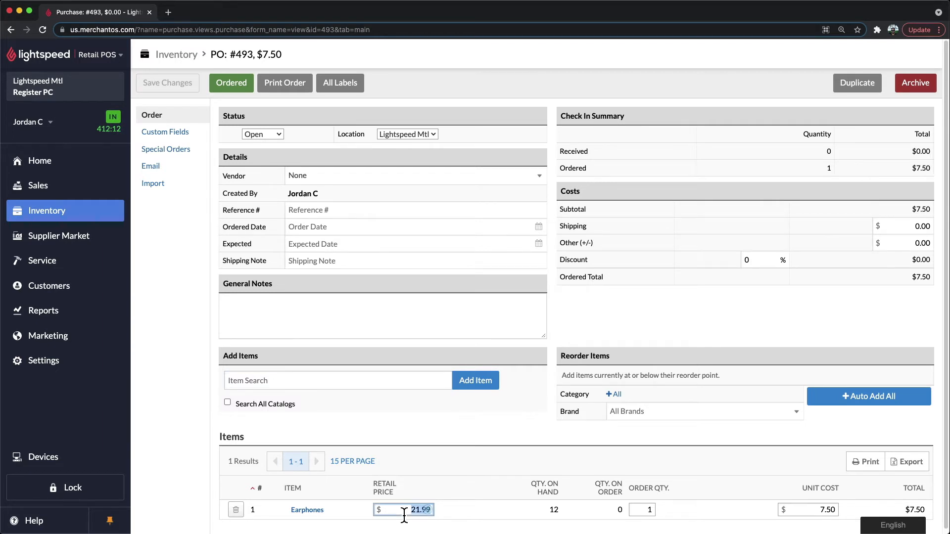
pyautogui.click(643, 513)
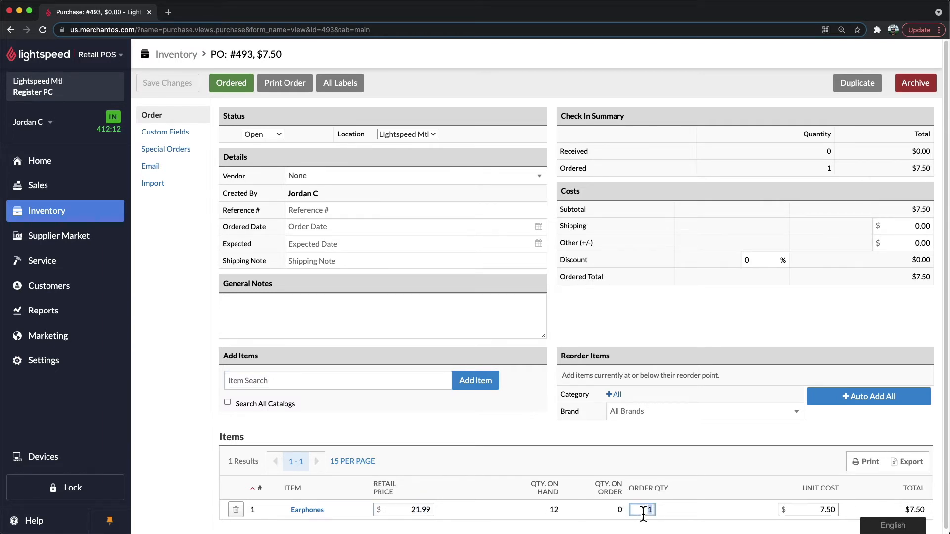
pyautogui.write('10')
pyautogui.click(807, 510)
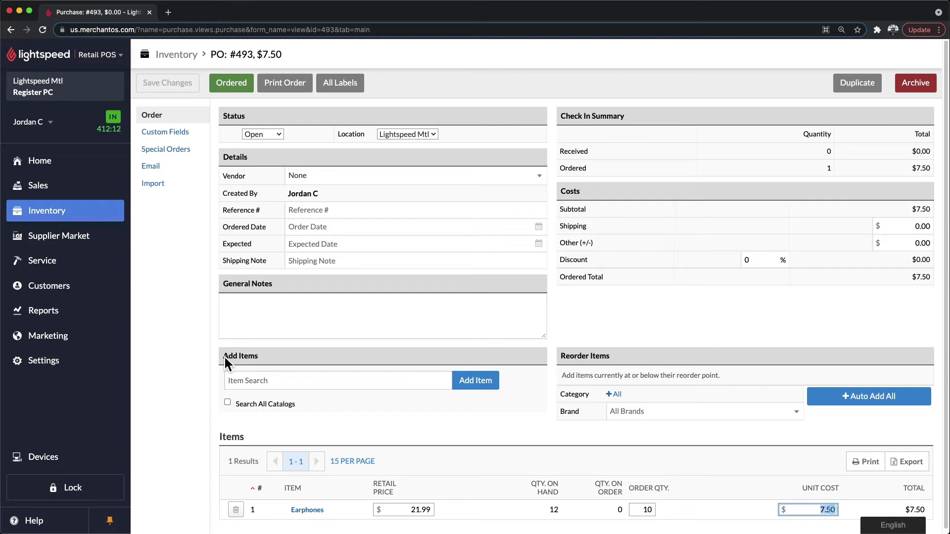
pyautogui.click(485, 389)
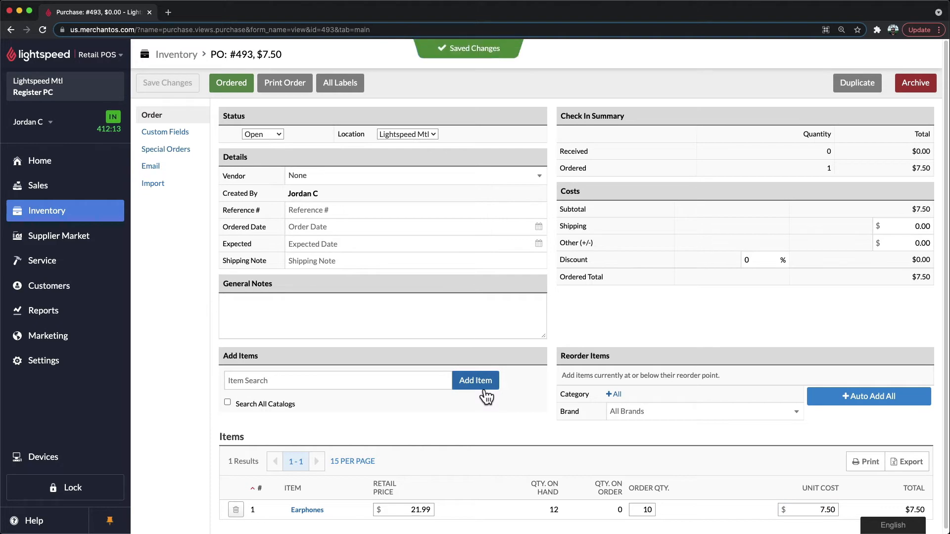
# Look up "usb" in the item list and add both USB Keyboard and USB cord to the purchase order.
pyautogui.click(487, 396)
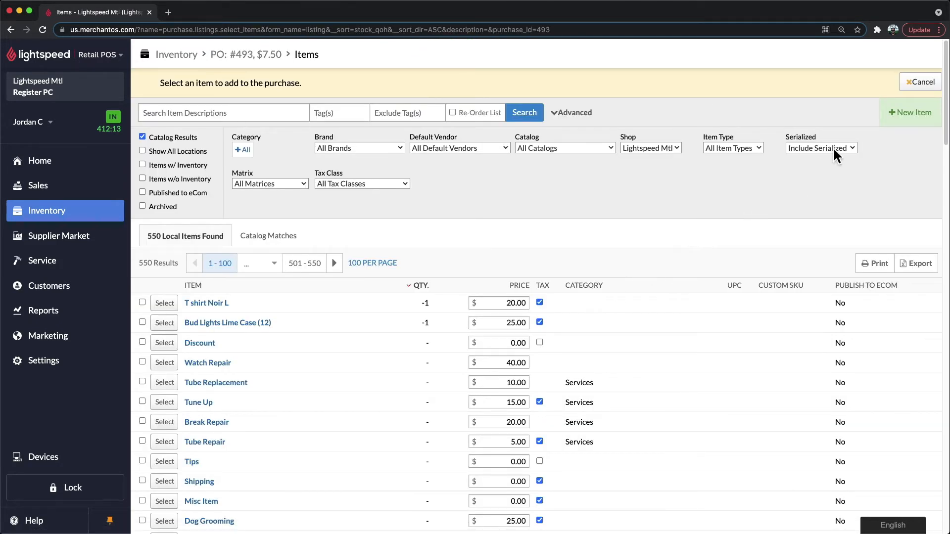
pyautogui.click(902, 119)
pyautogui.click(252, 114)
pyautogui.write('usb')
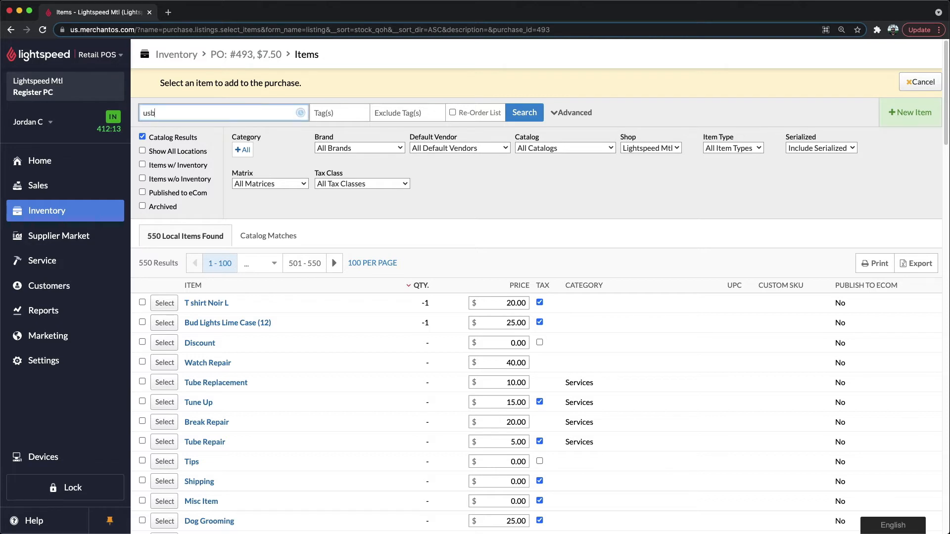
pyautogui.press('Return')
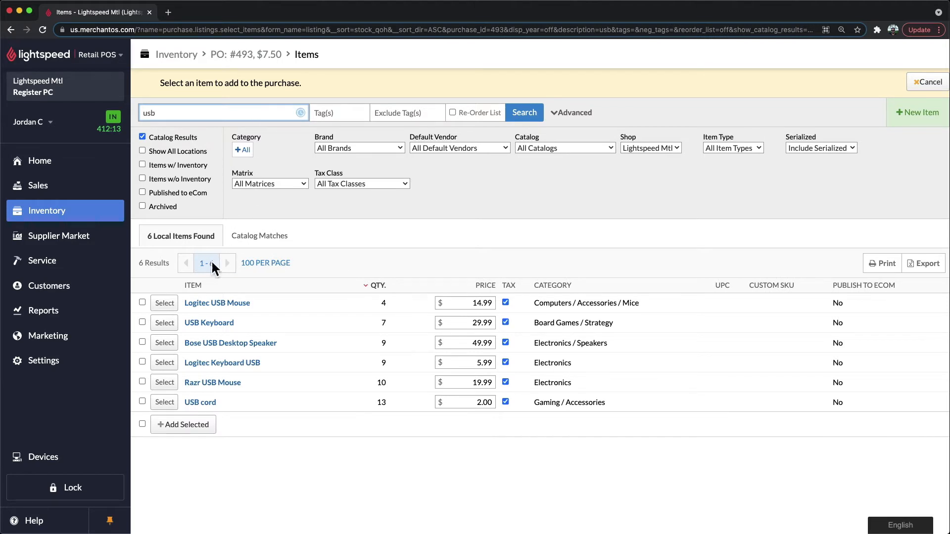
pyautogui.click(142, 322)
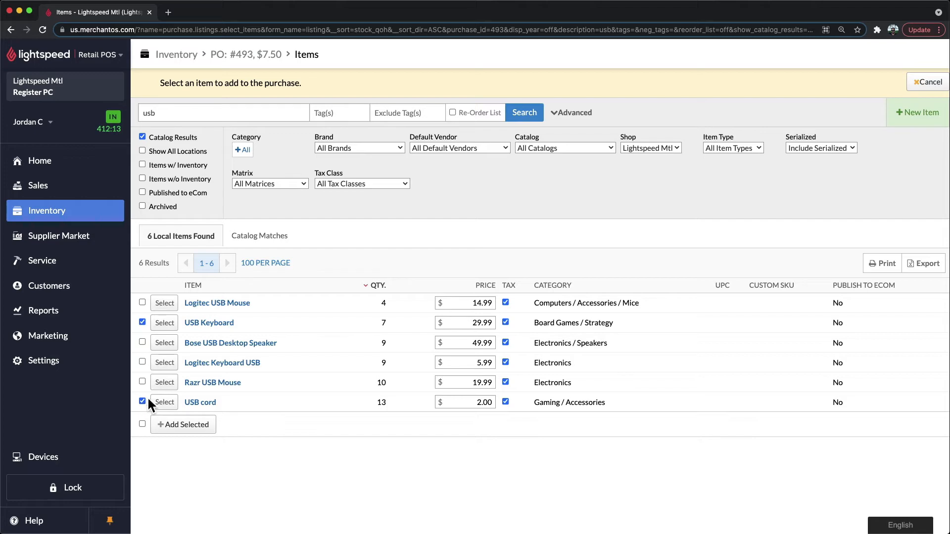
pyautogui.click(204, 434)
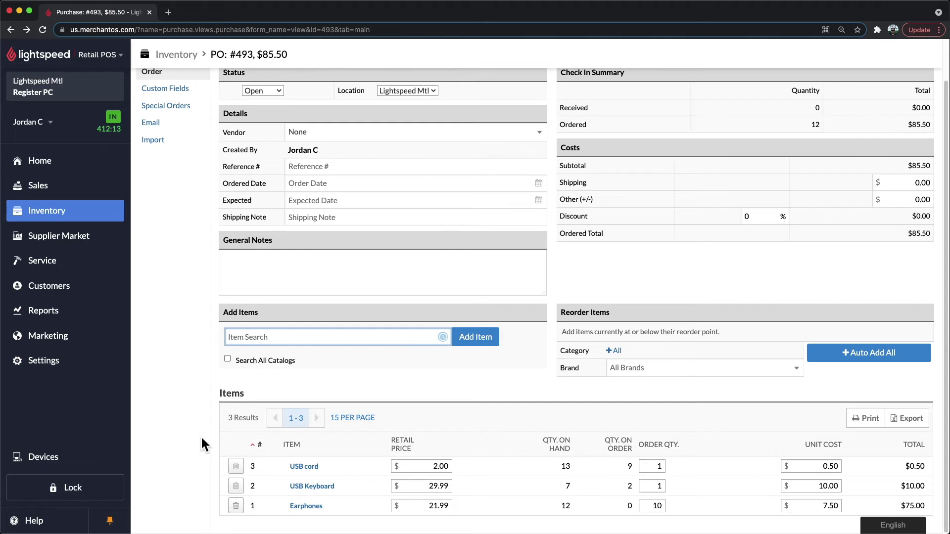
# View the form for emailing this purchase order and return to the order details.
pyautogui.scroll(2, 200, 435)
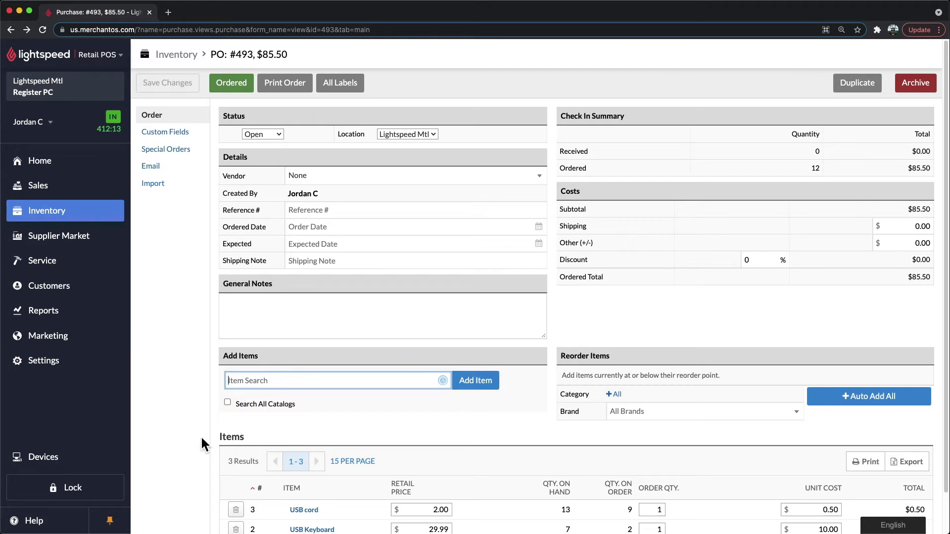
pyautogui.click(180, 177)
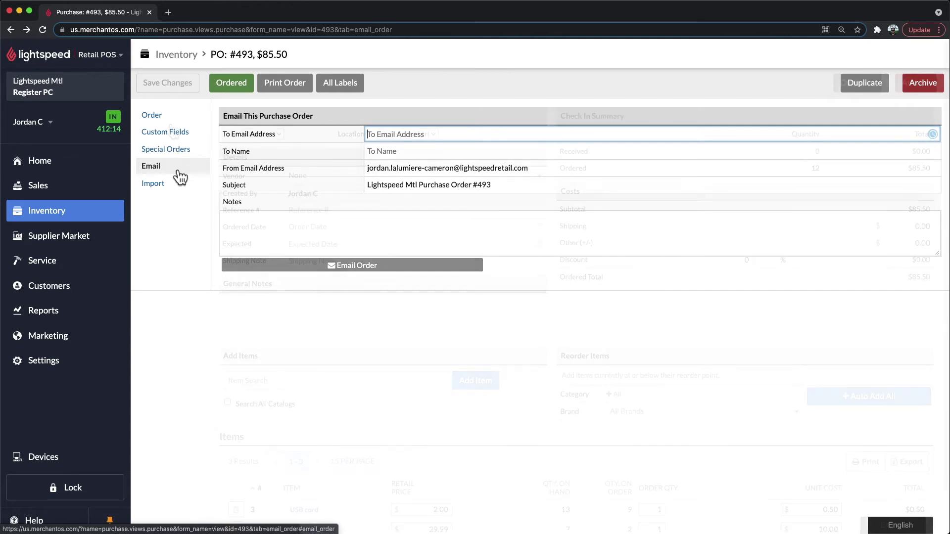
pyautogui.click(152, 115)
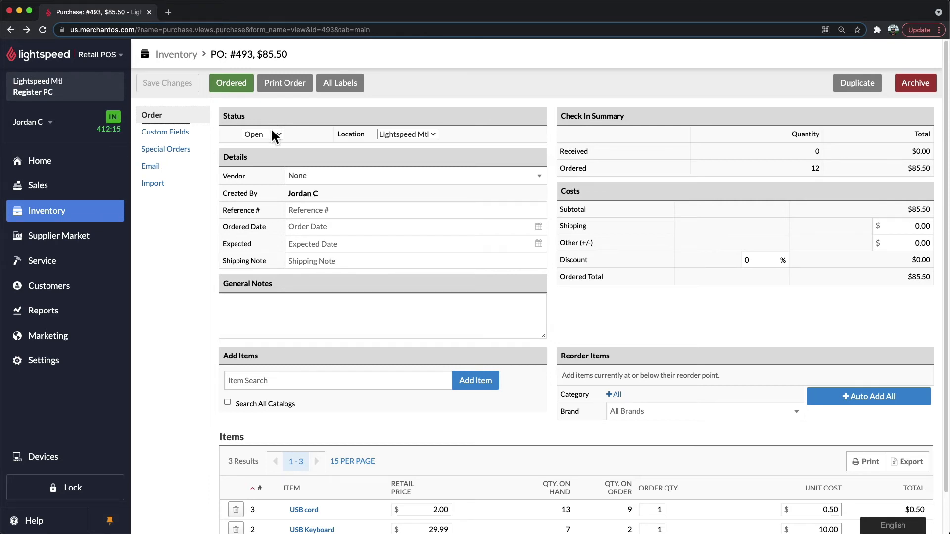
# Set the purchase order's status to Ordered and save the change.
pyautogui.click(275, 139)
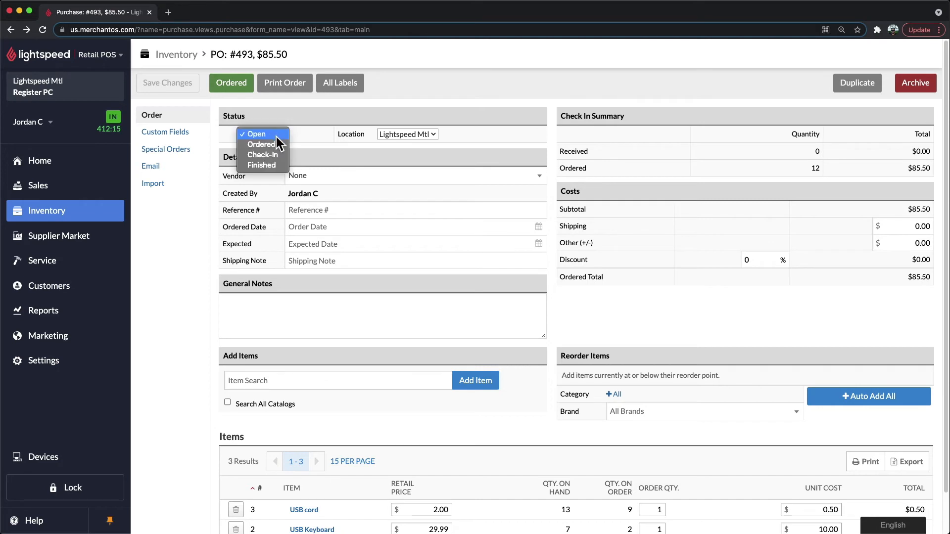
pyautogui.click(279, 146)
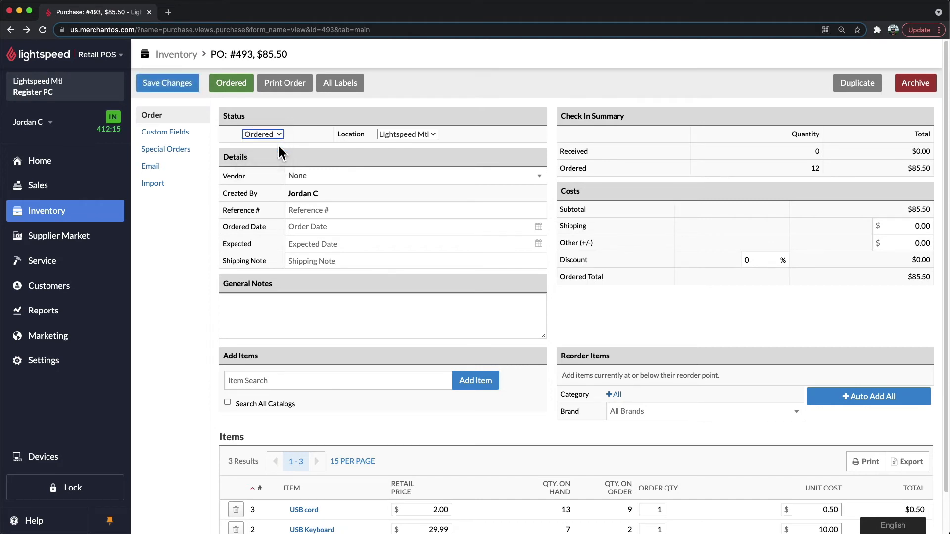
pyautogui.click(185, 92)
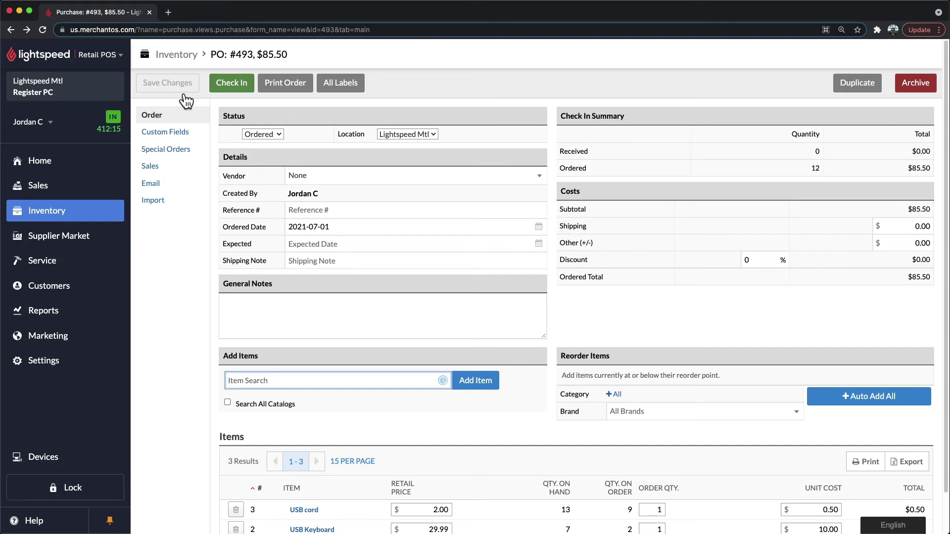
# Start checking in the purchase order and enter 5 as the received quantity for Earphones.
pyautogui.click(239, 97)
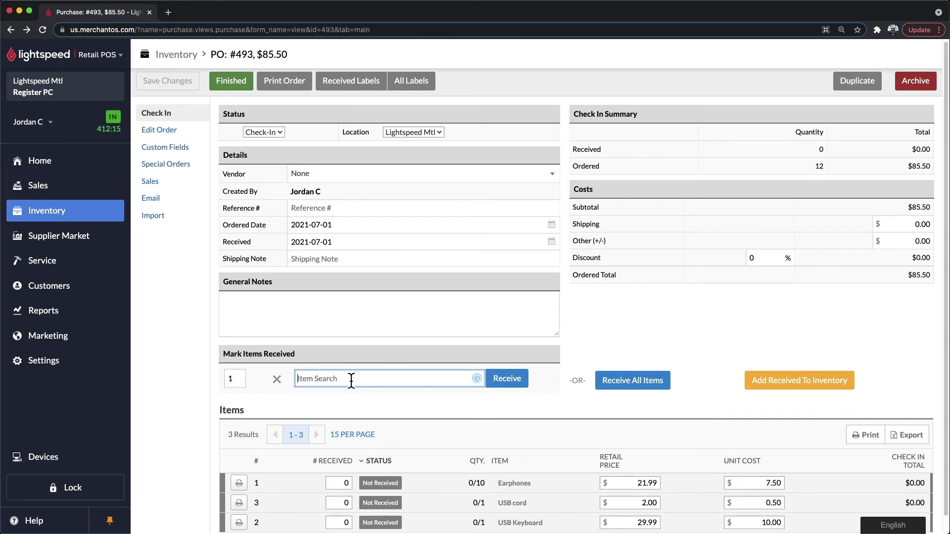
pyautogui.click(342, 489)
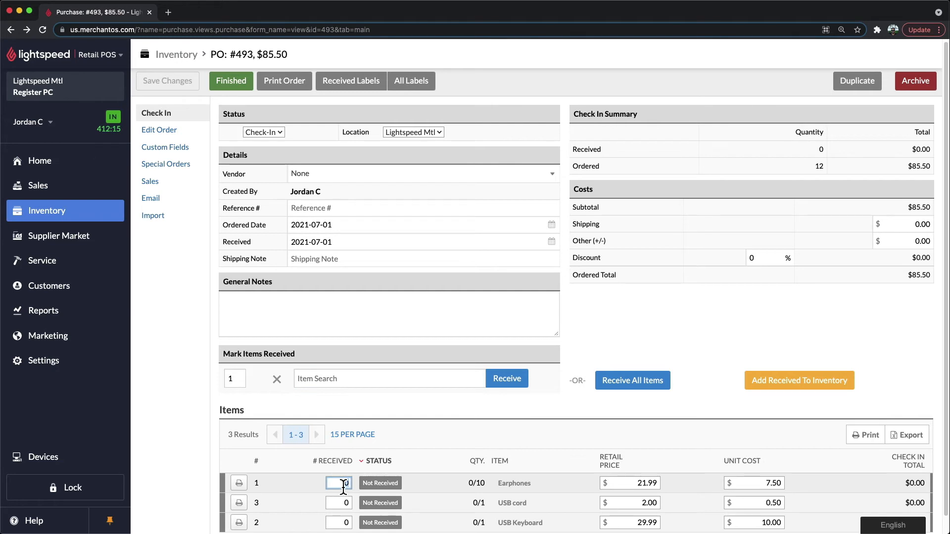
pyautogui.write('5')
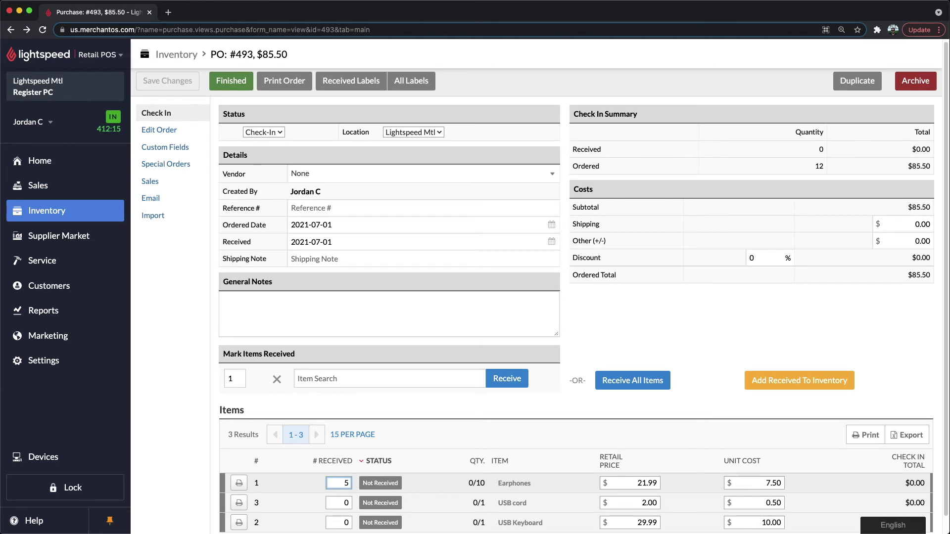
# Receive all ordered items into inventory and mark the purchase order as finished.
pyautogui.click(631, 385)
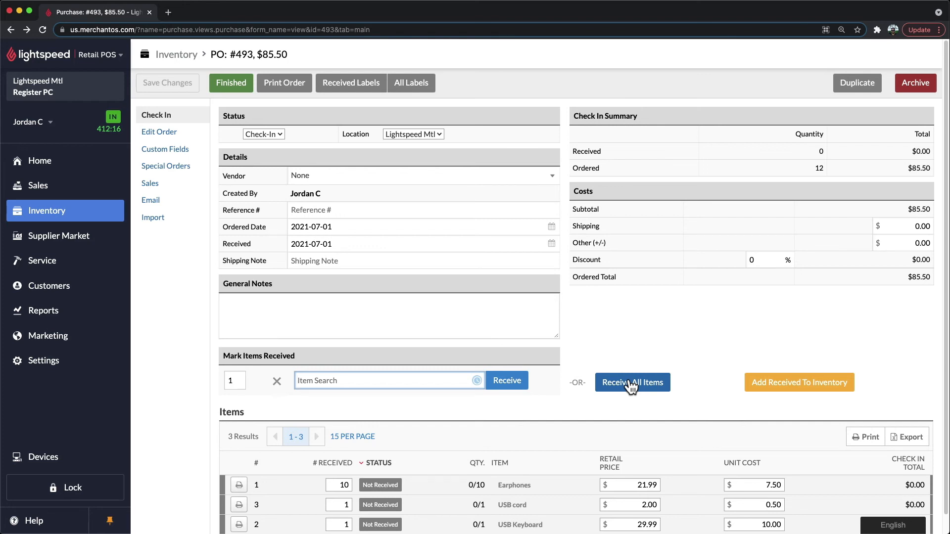
pyautogui.click(799, 389)
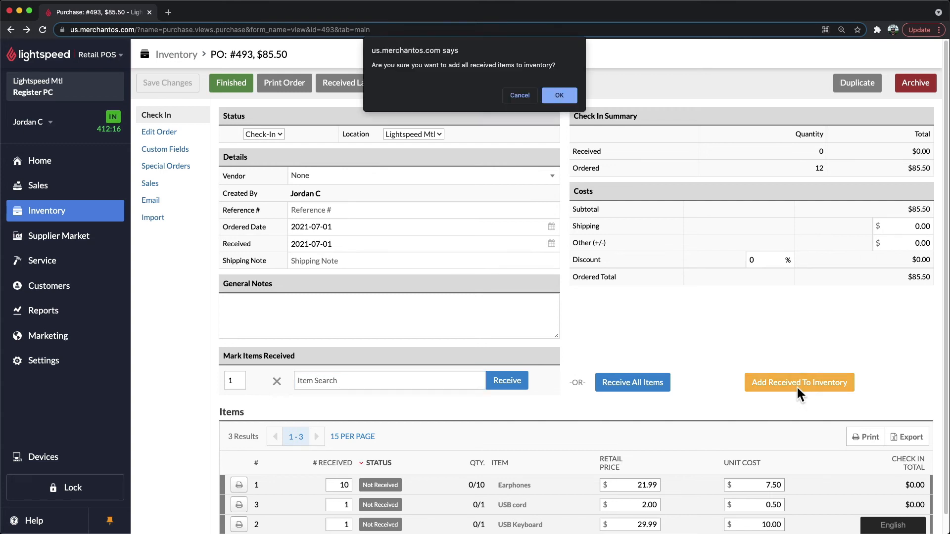
pyautogui.click(562, 102)
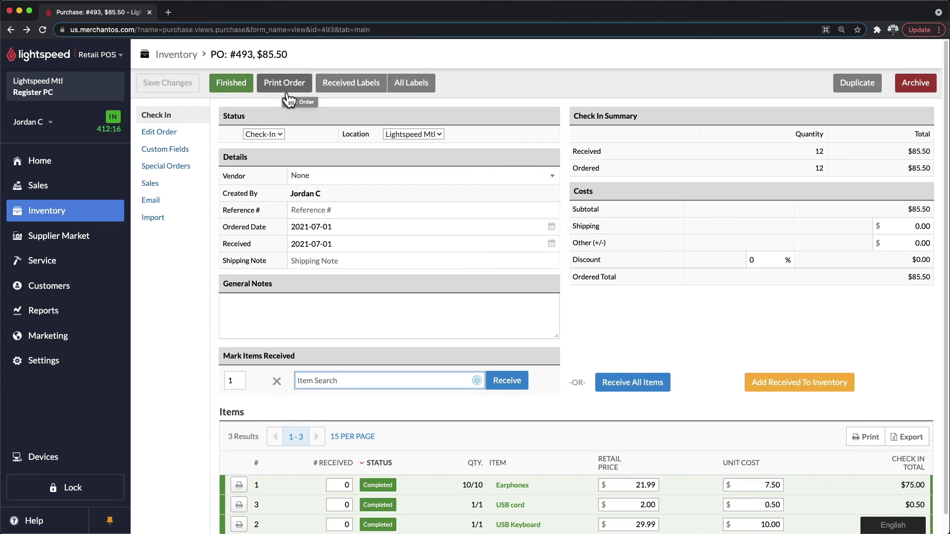
pyautogui.click(237, 97)
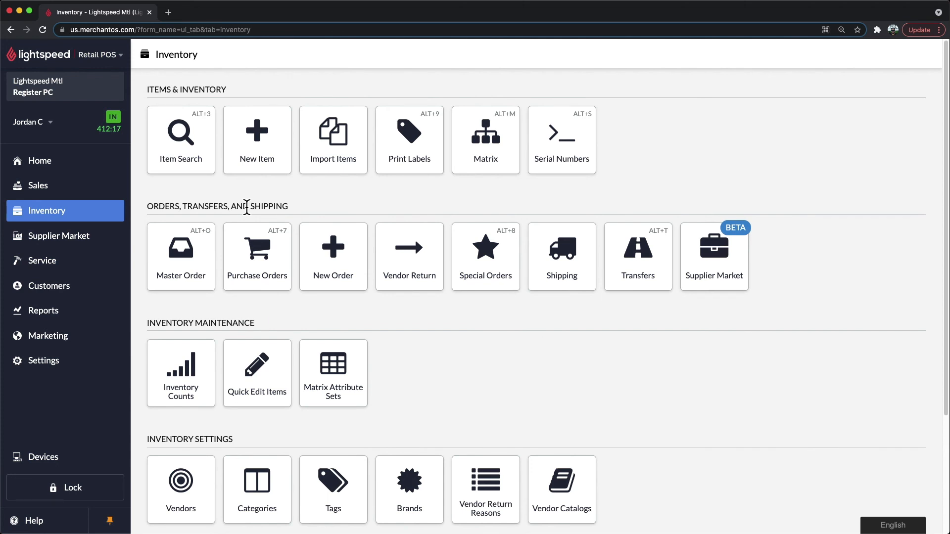
pyautogui.click(259, 271)
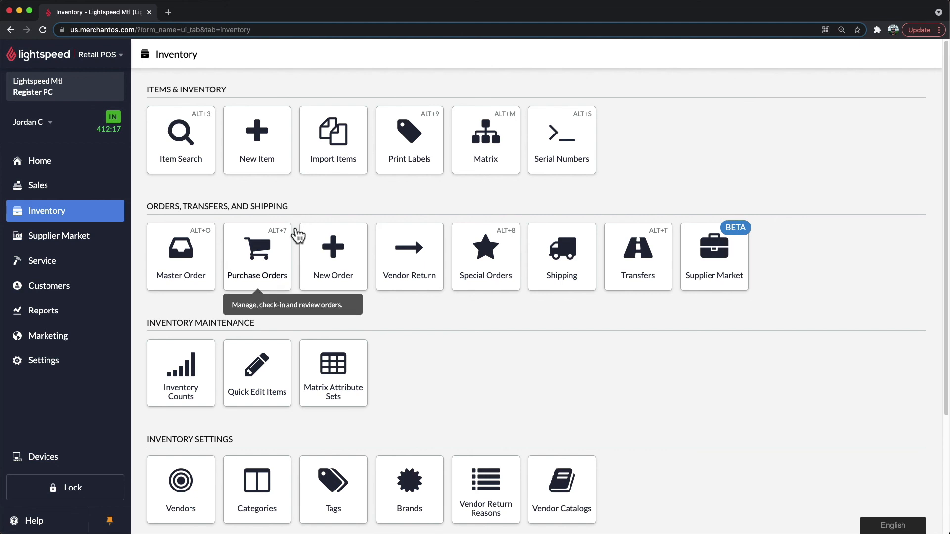
pyautogui.click(297, 237)
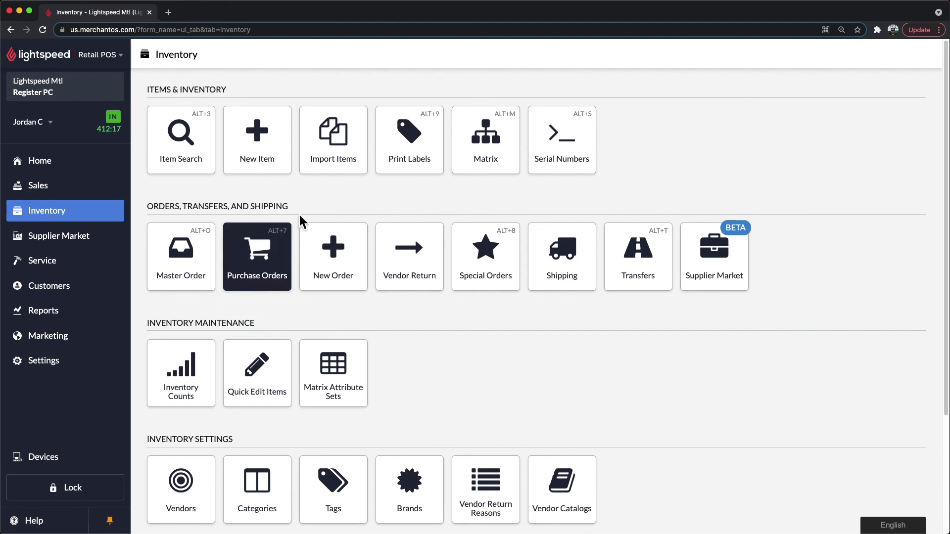